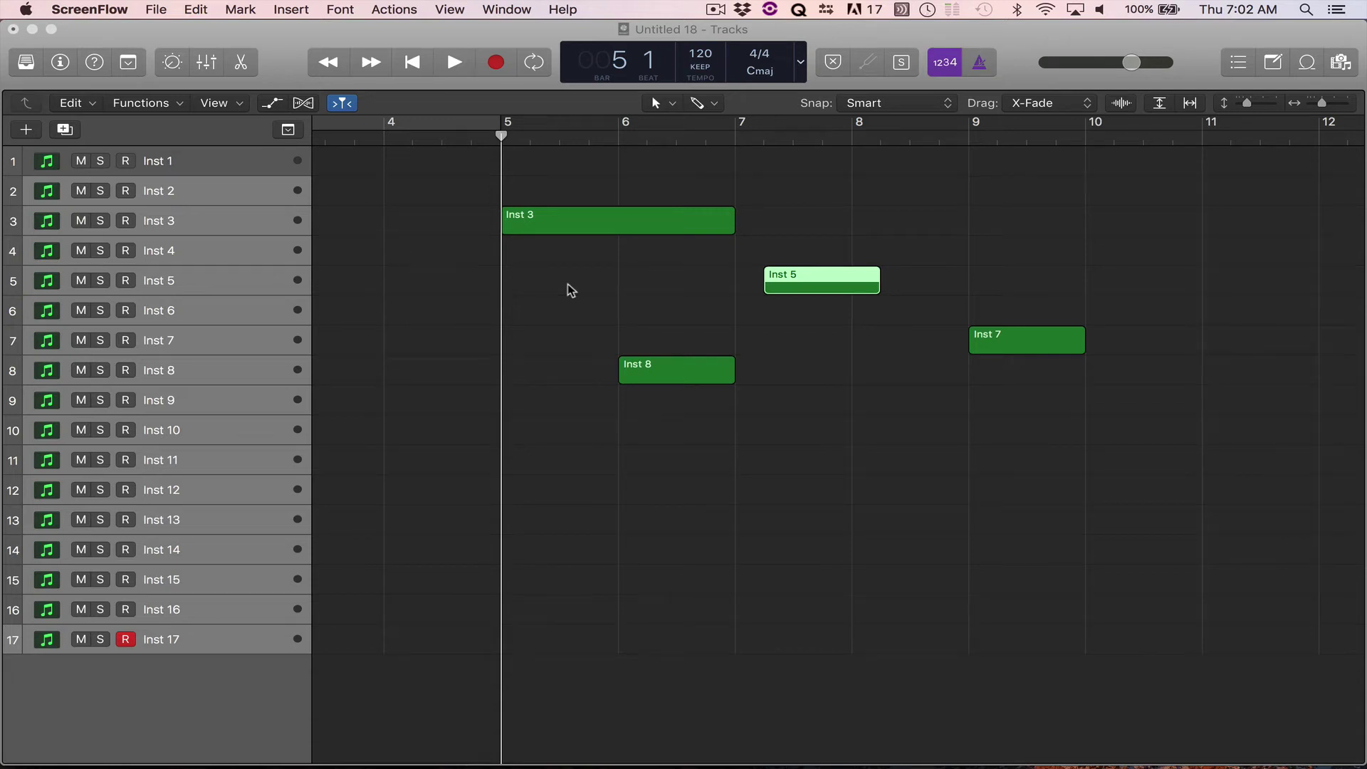
{"action": "scroll", "coordinate": [791, 283], "scroll_direction": "right", "scroll_amount": 1}
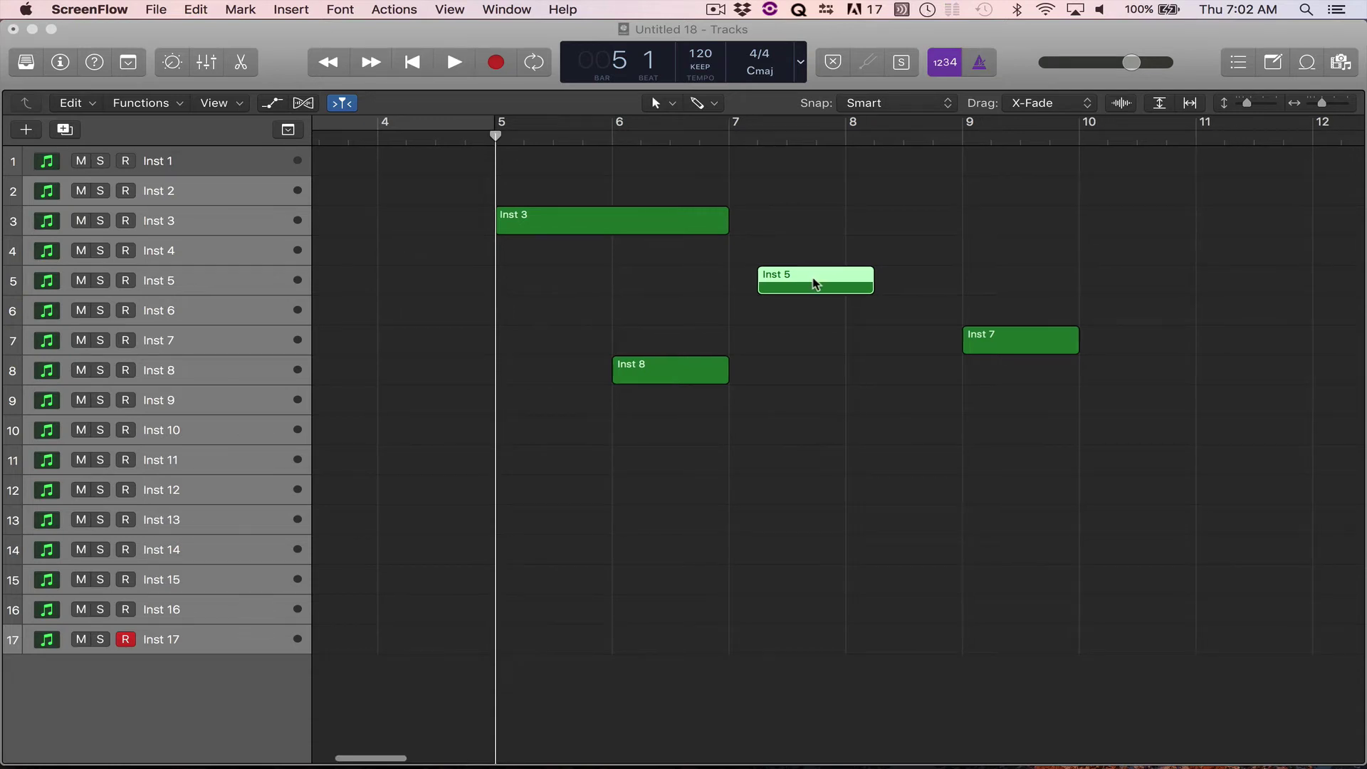
Move the Inst 5 region to bar 8 and jump the playhead to its start
{"action": "left_click", "coordinate": [766, 350]}
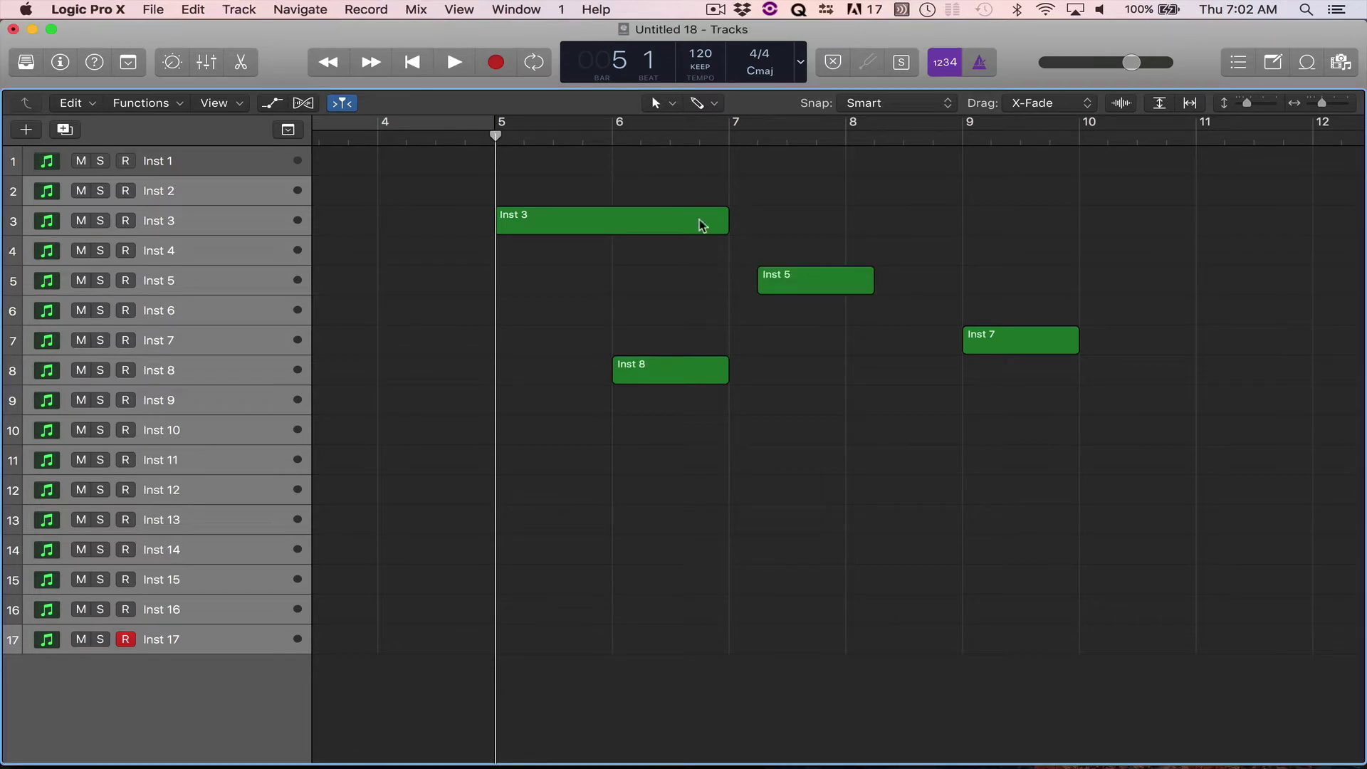
{"action": "left_click_drag", "start_coordinate": [777, 279], "coordinate": [866, 278]}
{"action": "key", "text": "shift+Return"}
Step the playhead back and forth one bar at a time, ending at bar 5
{"action": "key", "text": "period"}
{"action": "key", "text": "comma"}
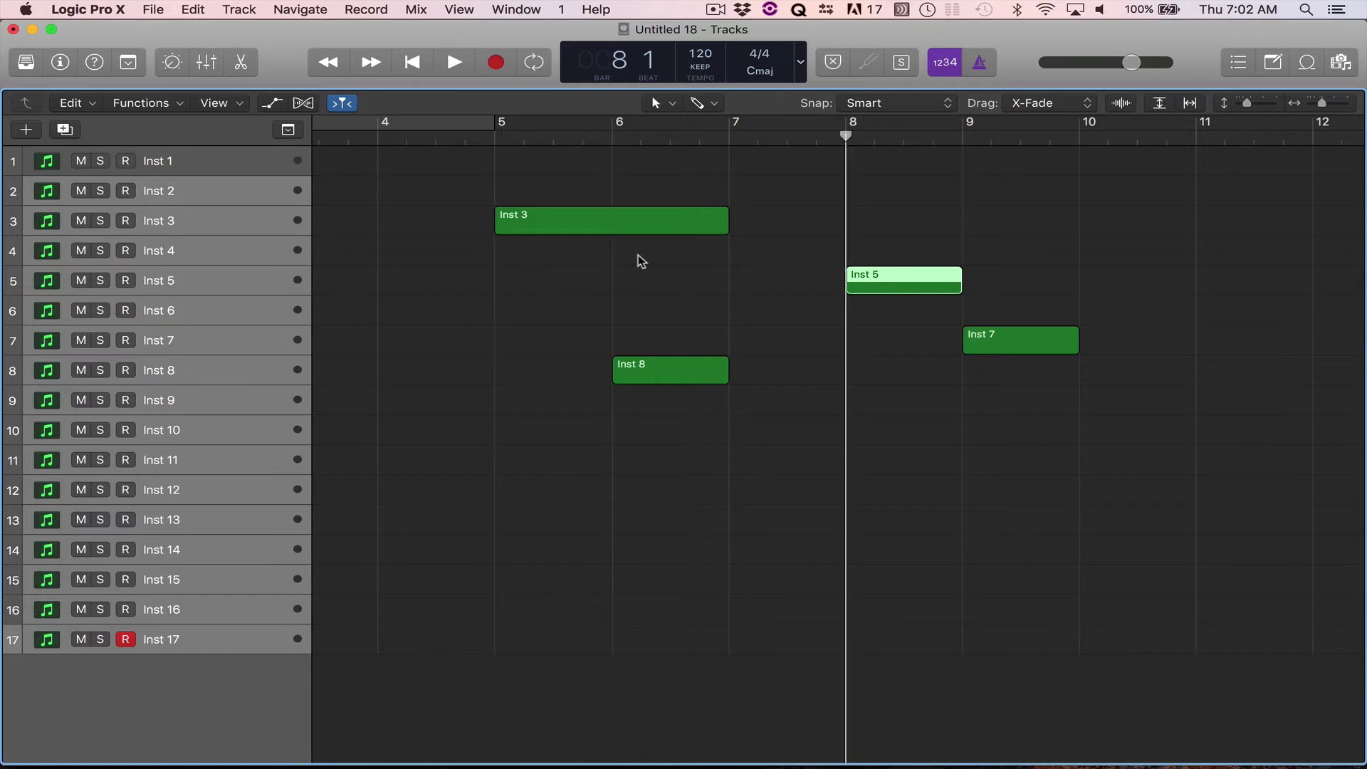
{"action": "key", "text": "comma"}
{"action": "key", "text": "comma"}
{"action": "key", "text": "comma"}
{"action": "key", "text": "period"}
{"action": "key", "text": "period"}
{"action": "key", "text": "comma"}
{"action": "key", "text": "comma"}
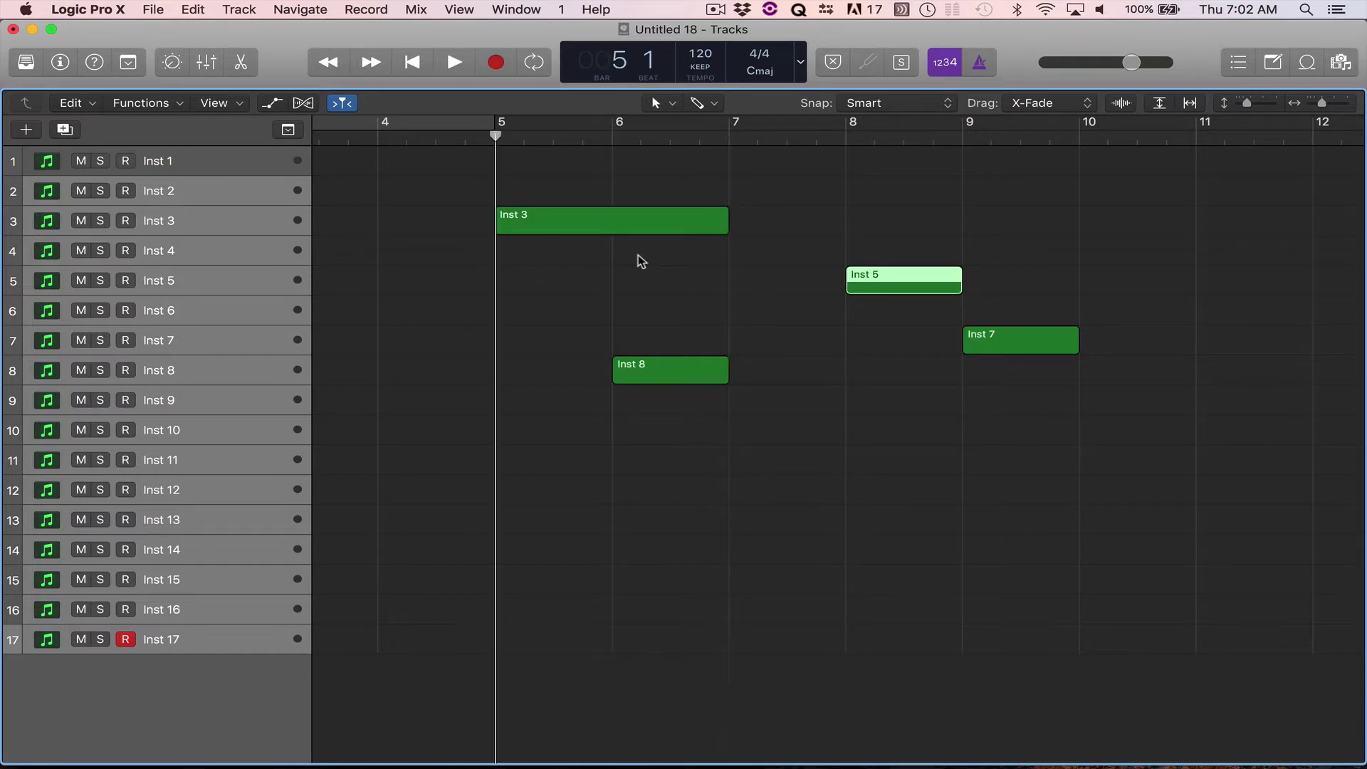
{"action": "key", "text": "period"}
{"action": "key", "text": "period"}
{"action": "key", "text": "comma"}
{"action": "key", "text": "comma"}
{"action": "key", "text": "comma"}
{"action": "key", "text": "period"}
{"action": "key", "text": "period"}
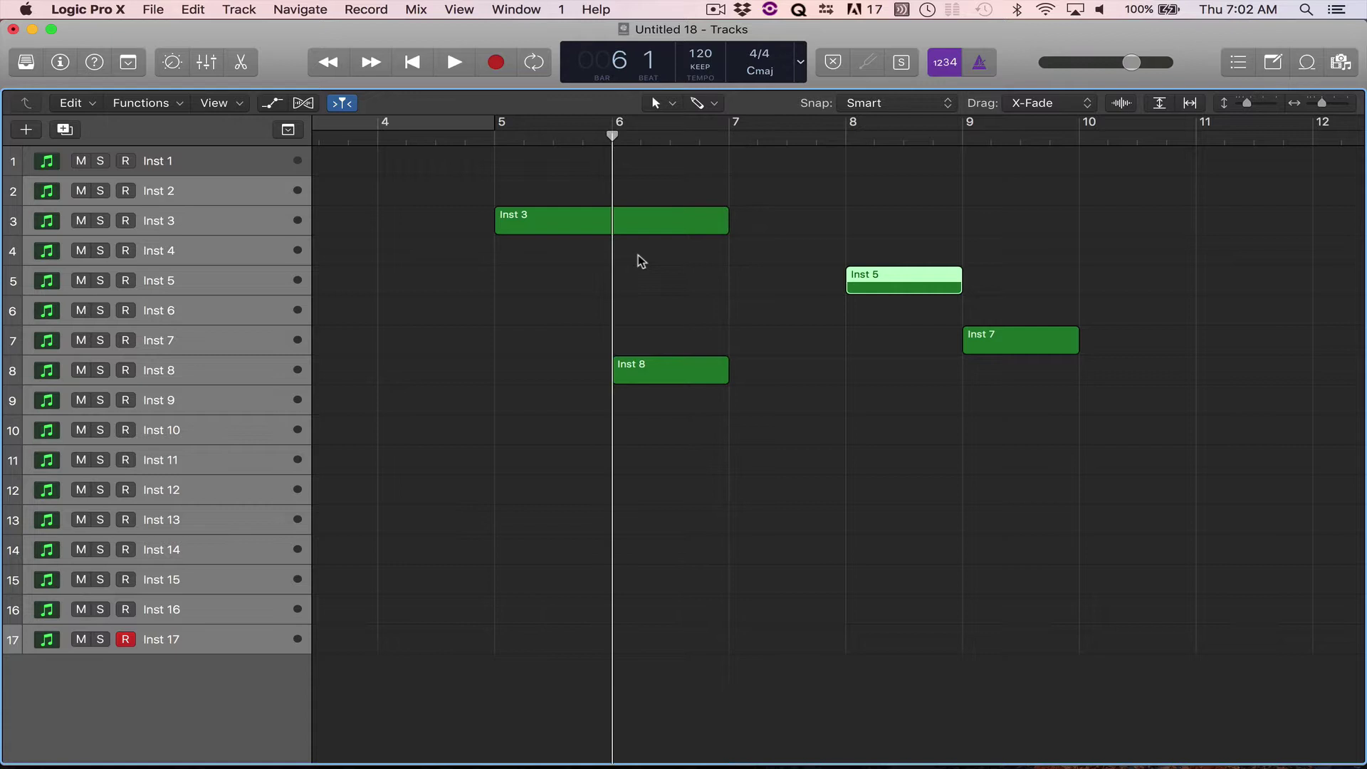
{"action": "key", "text": "period"}
{"action": "key", "text": "period"}
{"action": "key", "text": "comma"}
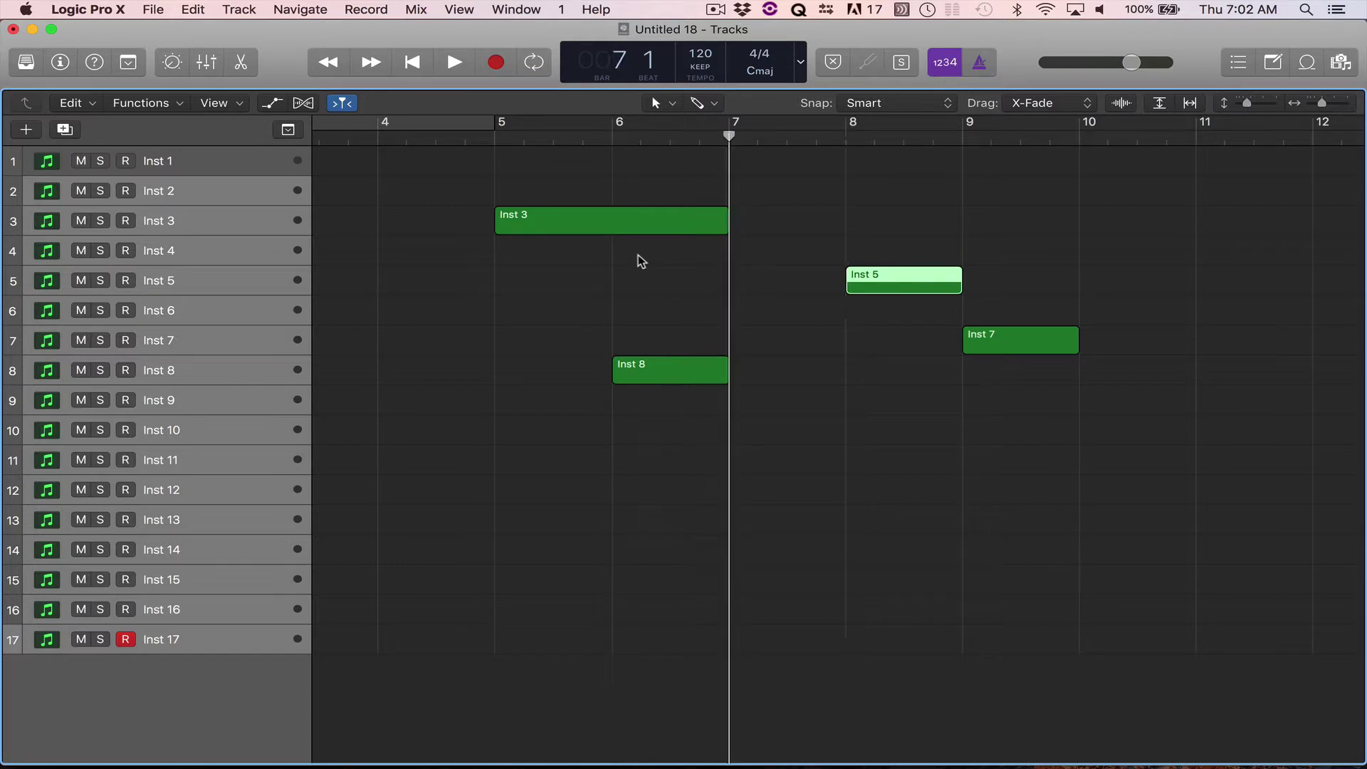
{"action": "key", "text": "comma"}
{"action": "key", "text": "period"}
{"action": "key", "text": "period"}
{"action": "key", "text": "comma"}
{"action": "key", "text": "comma"}
{"action": "key", "text": "comma"}
{"action": "key", "text": "comma"}
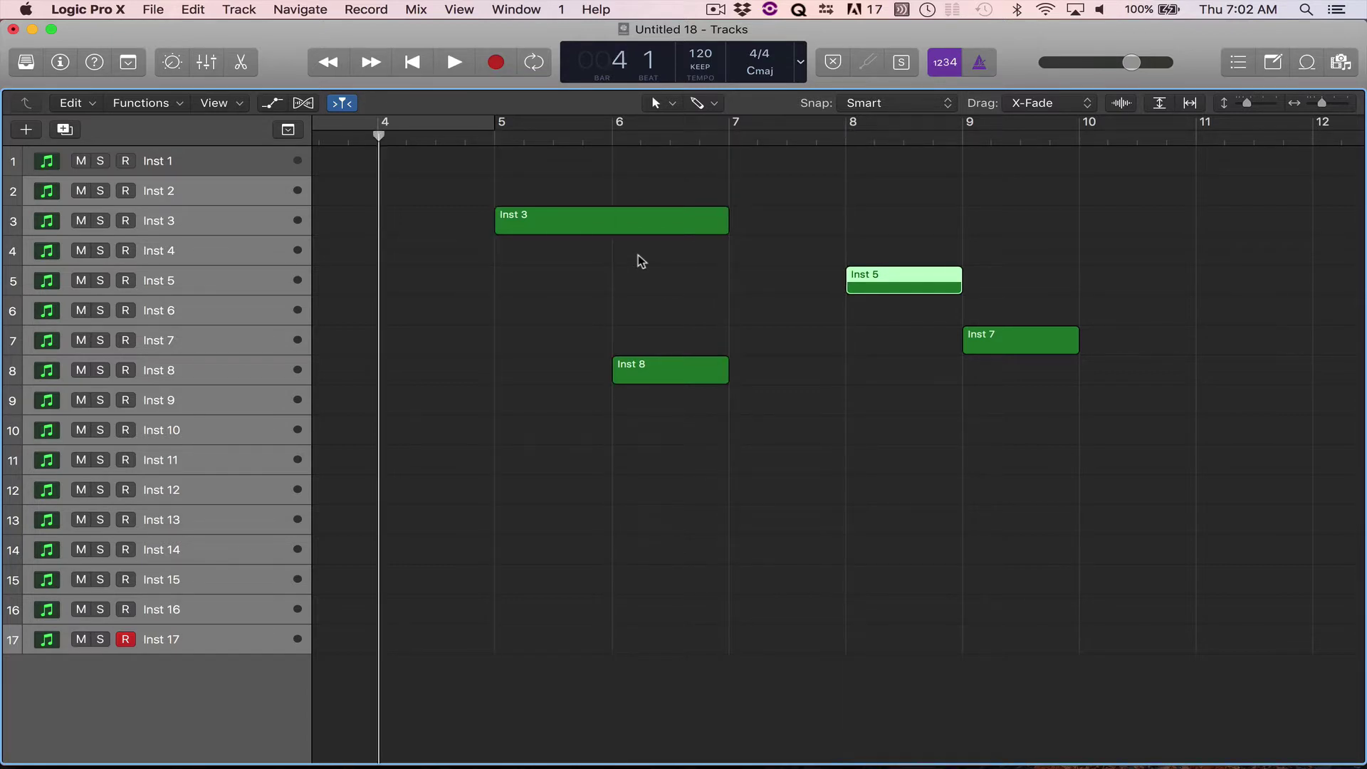
{"action": "key", "text": "period"}
{"action": "key", "text": "period"}
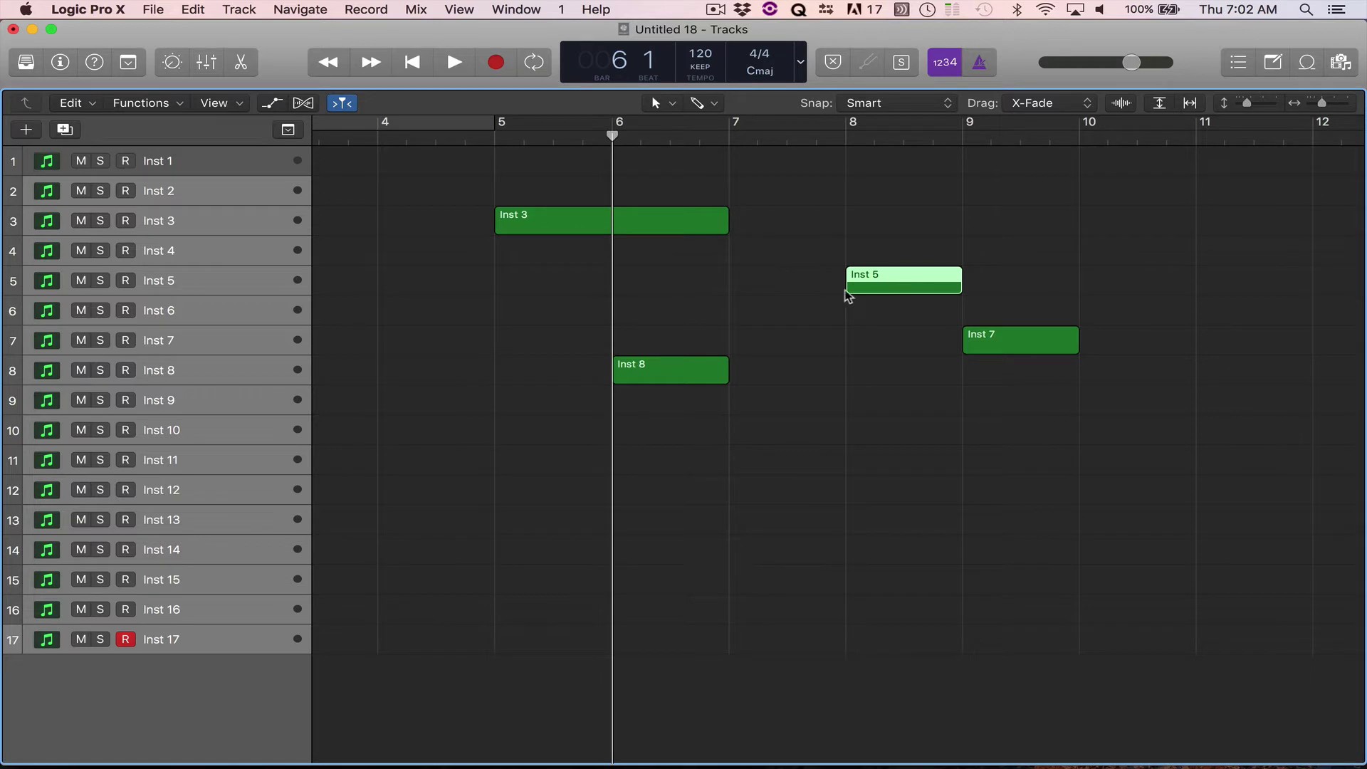
Zoom in at bar 8 and drag the Inst 5 region's start slightly earlier
{"action": "left_click", "coordinate": [849, 135]}
{"action": "key", "text": "super+Right"}
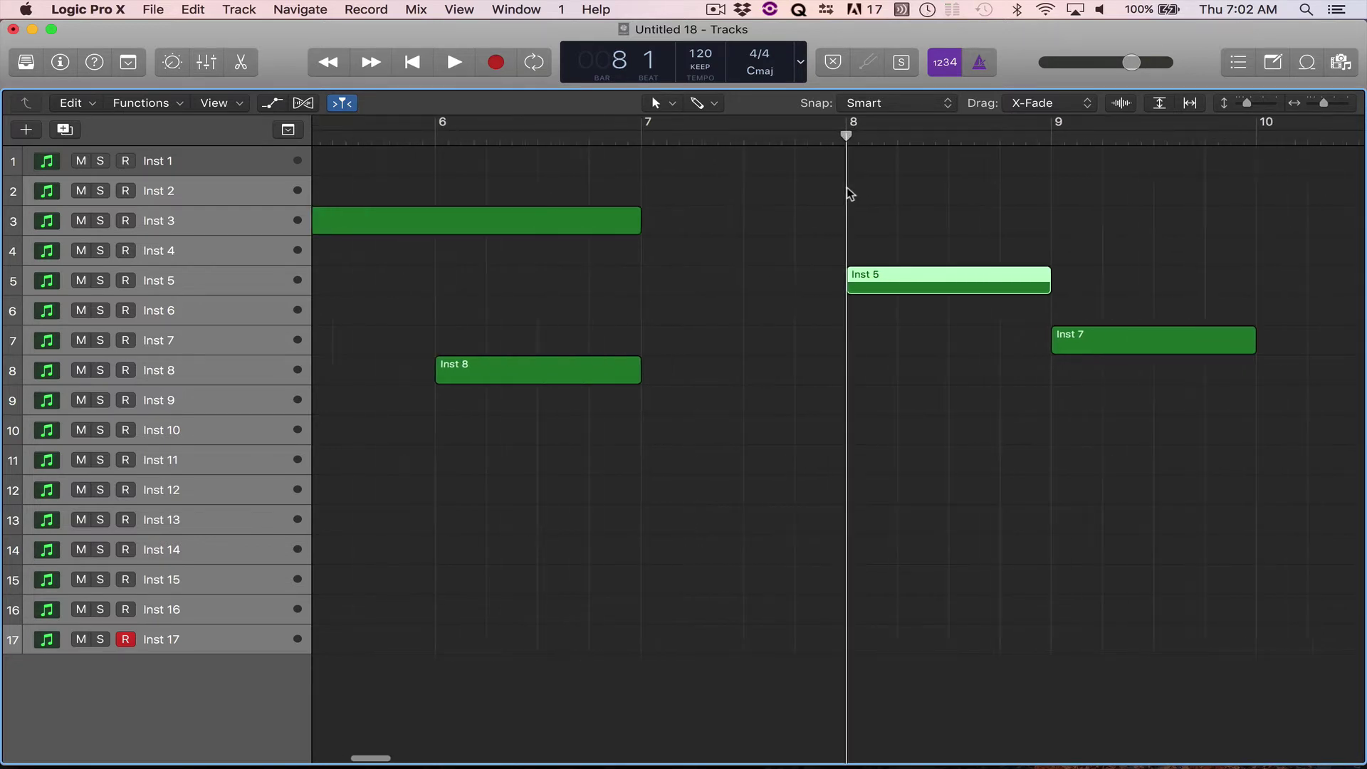
{"action": "key", "text": "super+Right"}
{"action": "key", "text": "super+Right"}
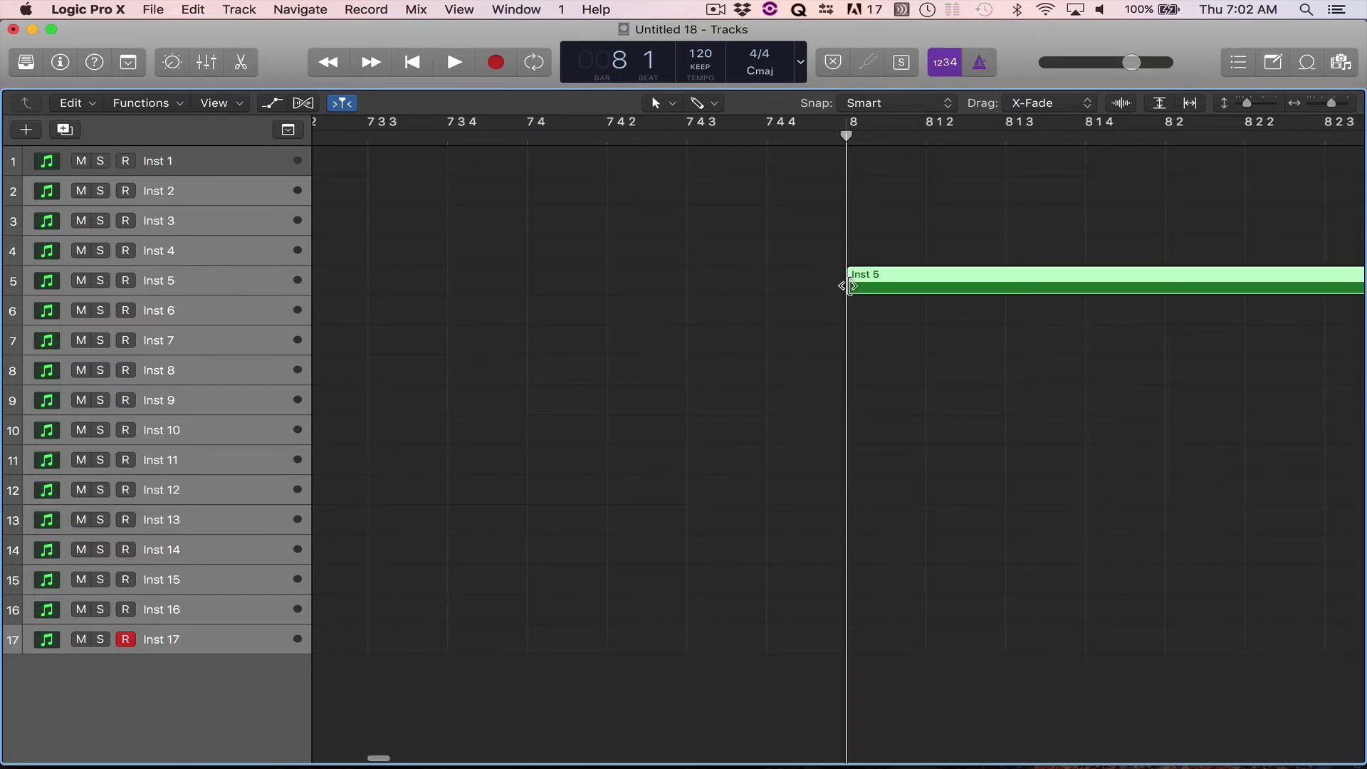
{"action": "left_click_drag", "start_coordinate": [847, 280], "coordinate": [821, 283]}
{"action": "key", "text": "super+Left"}
{"action": "key", "text": "super+Left"}
{"action": "key", "text": "super+Left"}
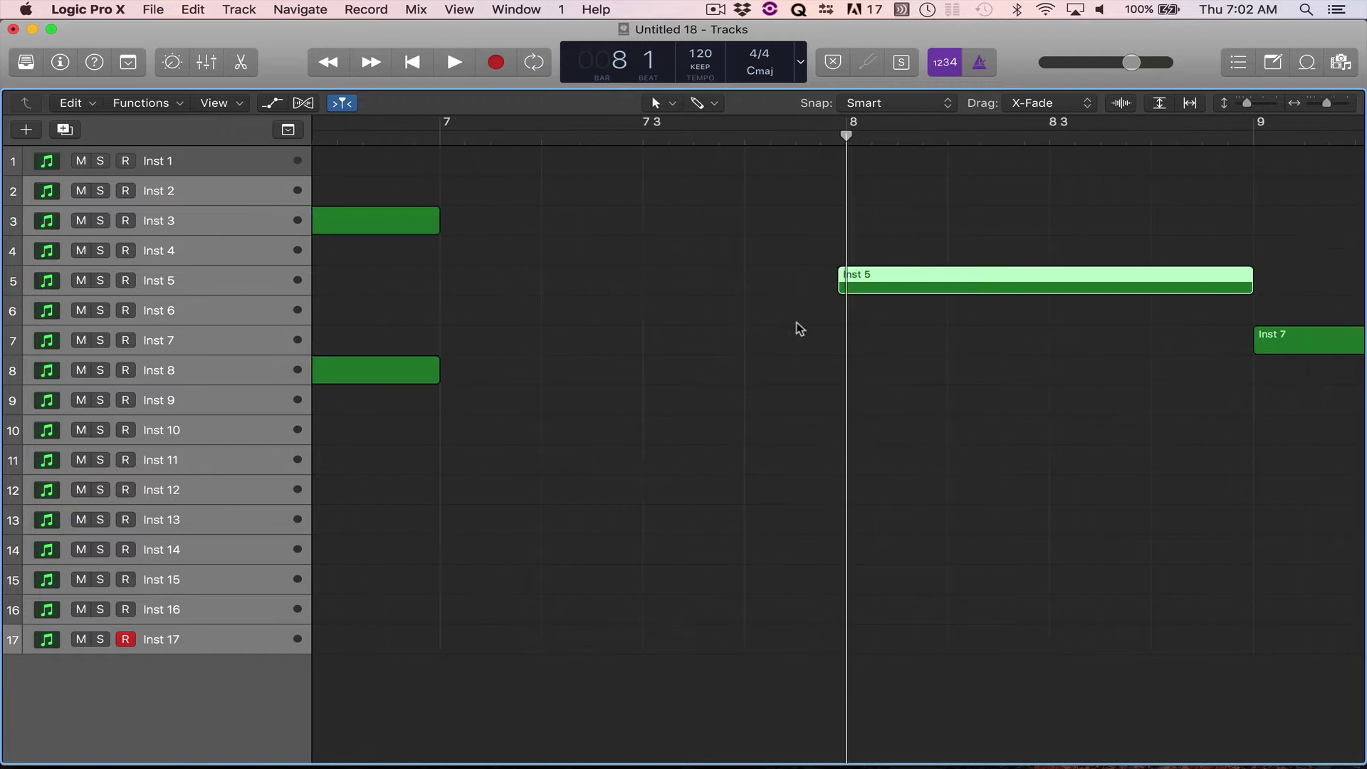
Place the playhead at the Inst 5 region's new start, ticks before bar 8, and deselect it
{"action": "mouse_move", "coordinate": [846, 141]}
{"action": "left_mouse_down"}
{"action": "mouse_move", "coordinate": [814, 142]}
{"action": "mouse_move", "coordinate": [845, 143]}
{"action": "left_mouse_up"}
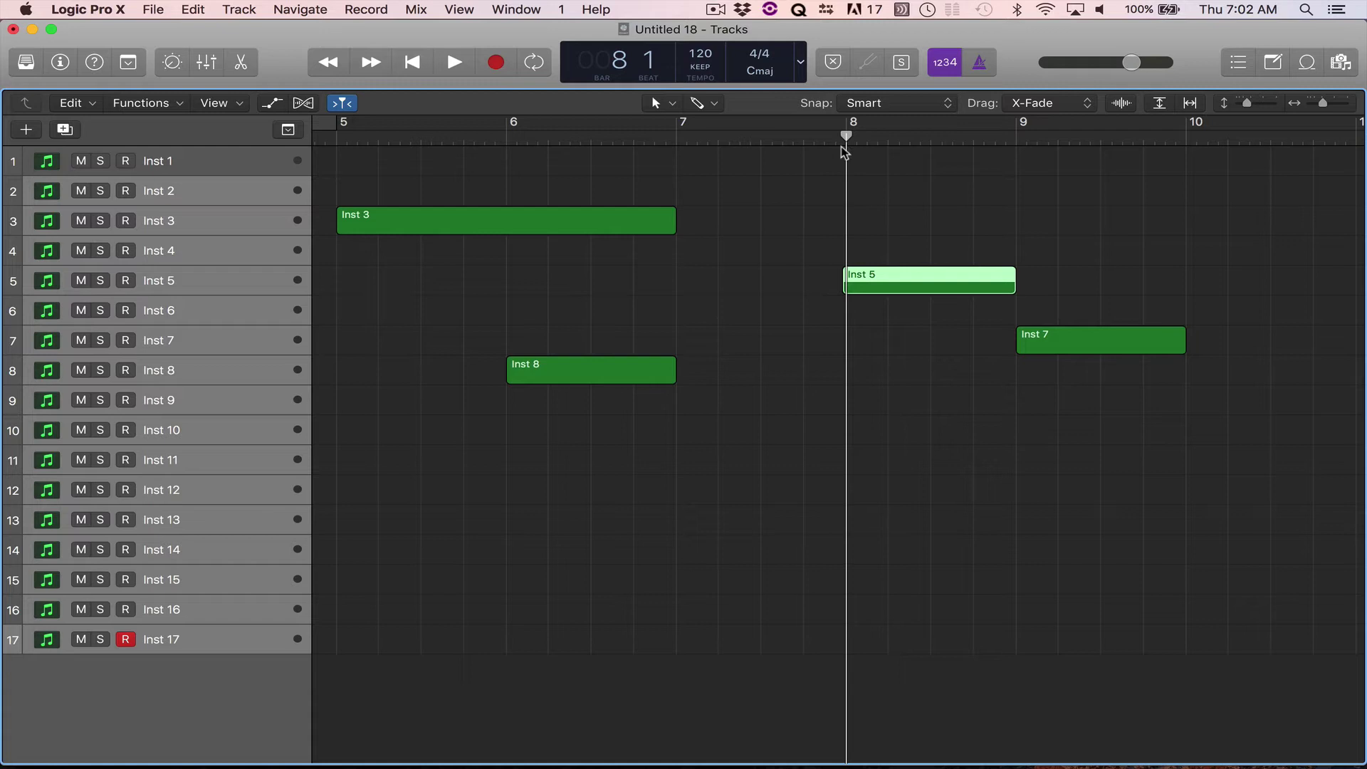
{"action": "key", "text": "super+Right"}
{"action": "key", "text": "super+Right"}
{"action": "key", "text": "super+Right"}
{"action": "key", "text": "super+Right"}
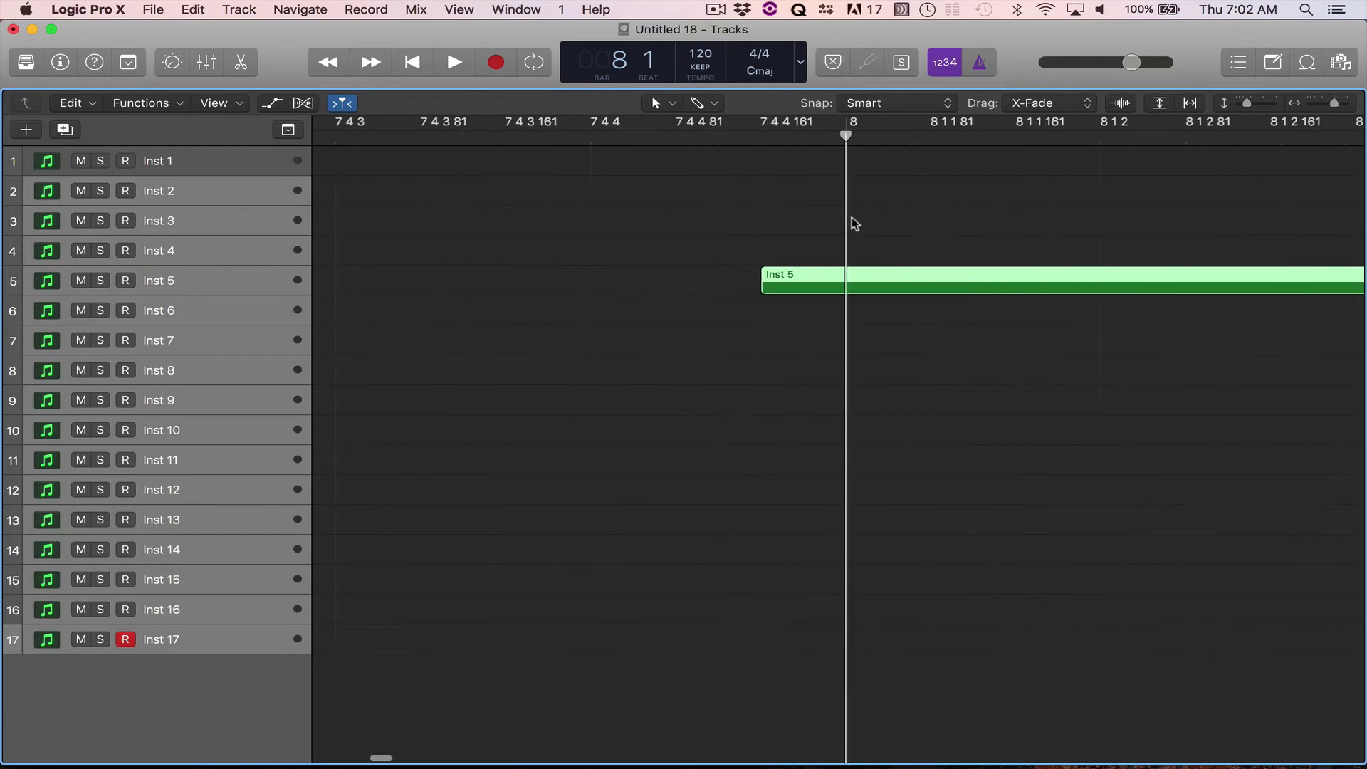
{"action": "key", "text": "super+Right"}
{"action": "scroll", "coordinate": [599, 205], "scroll_direction": "left", "scroll_amount": 10}
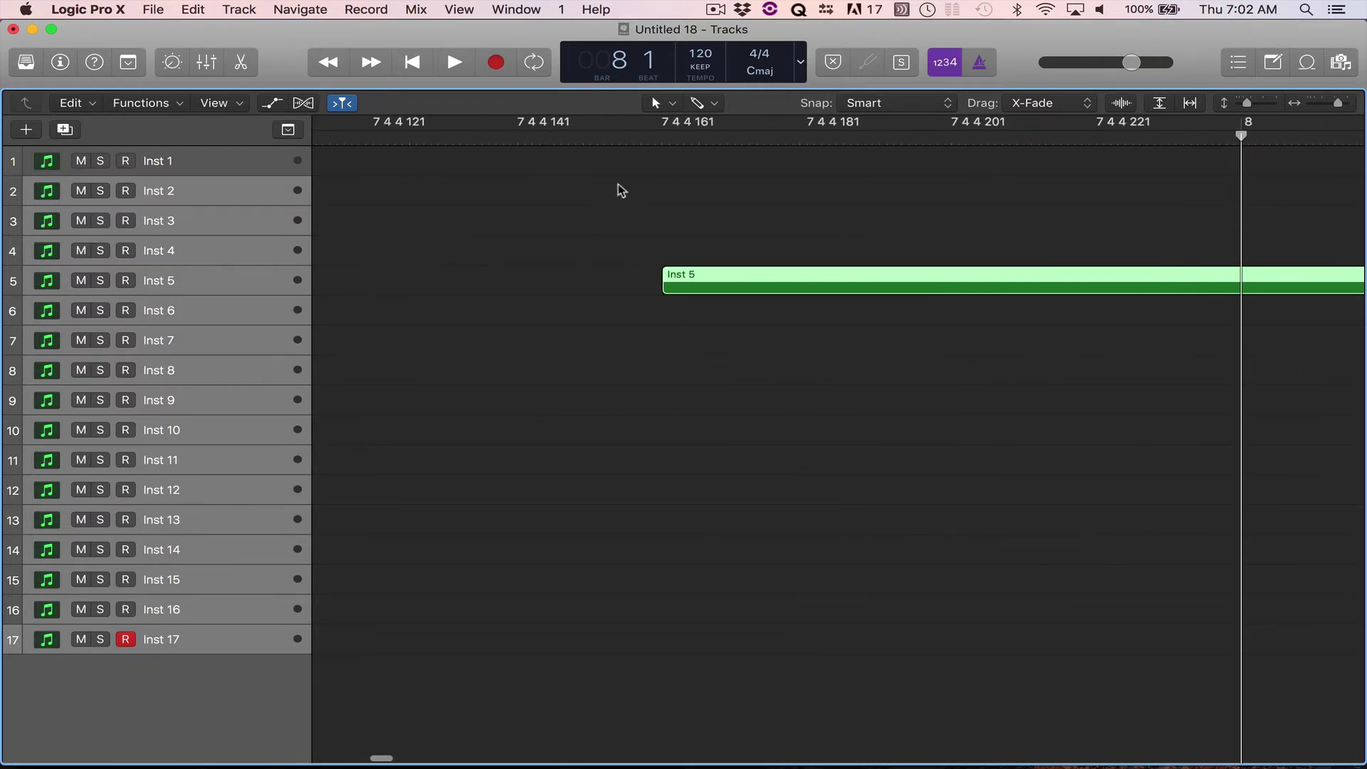
{"action": "left_click", "coordinate": [667, 145]}
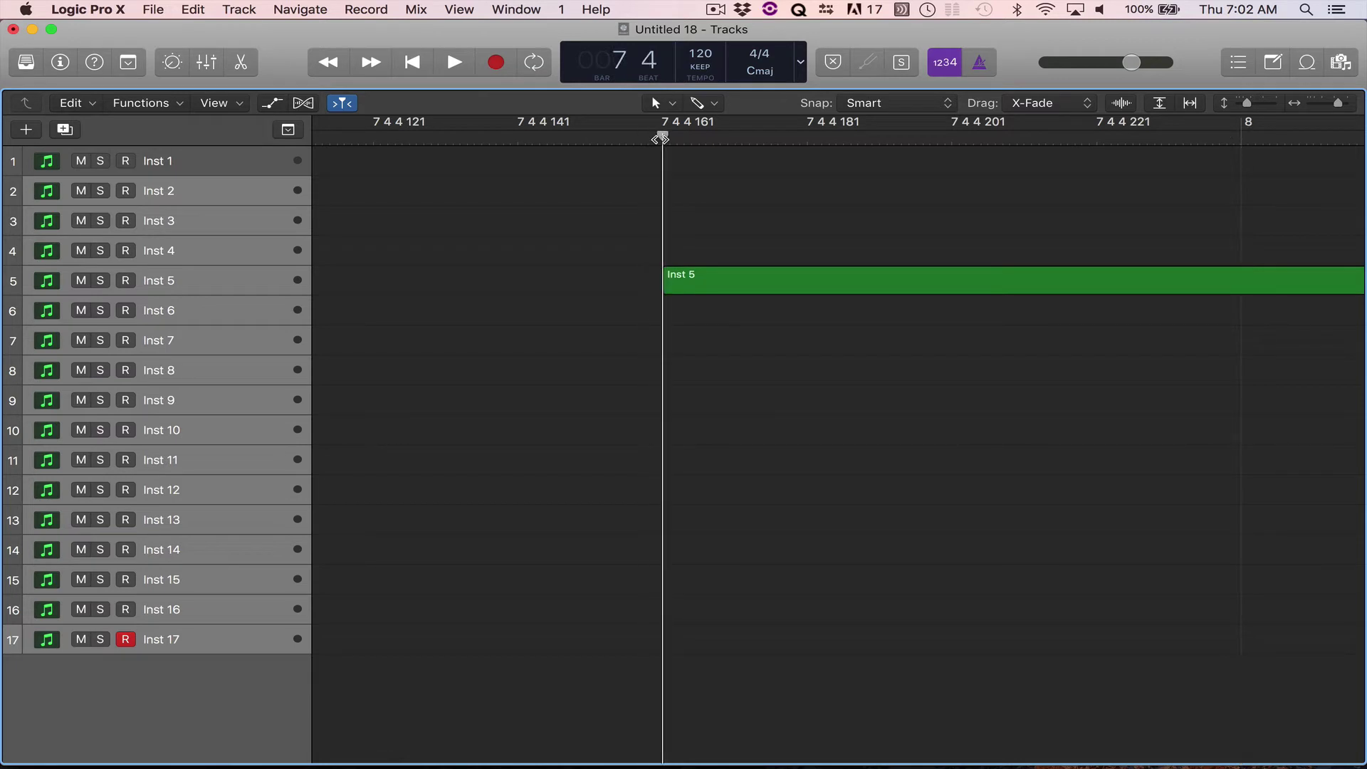
{"action": "left_click_drag", "start_coordinate": [659, 141], "coordinate": [591, 157]}
{"action": "key", "text": "super+Left"}
{"action": "key", "text": "super+Left"}
{"action": "key", "text": "super+Left"}
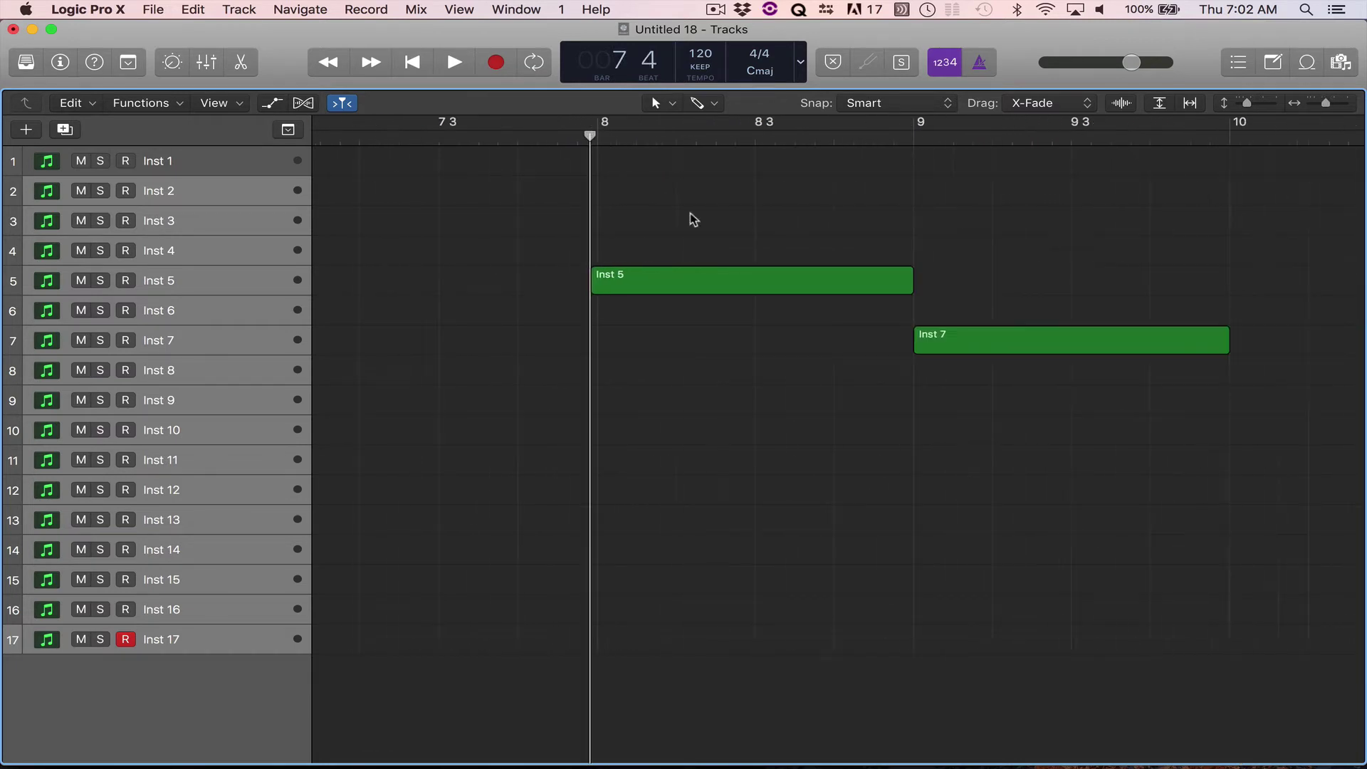
{"action": "key", "text": "super+Left"}
{"action": "key", "text": "super+Left"}
Snap the playhead to the Inst 5 region's start with Shift+Home, then select Inst 3
{"action": "left_click", "coordinate": [506, 136]}
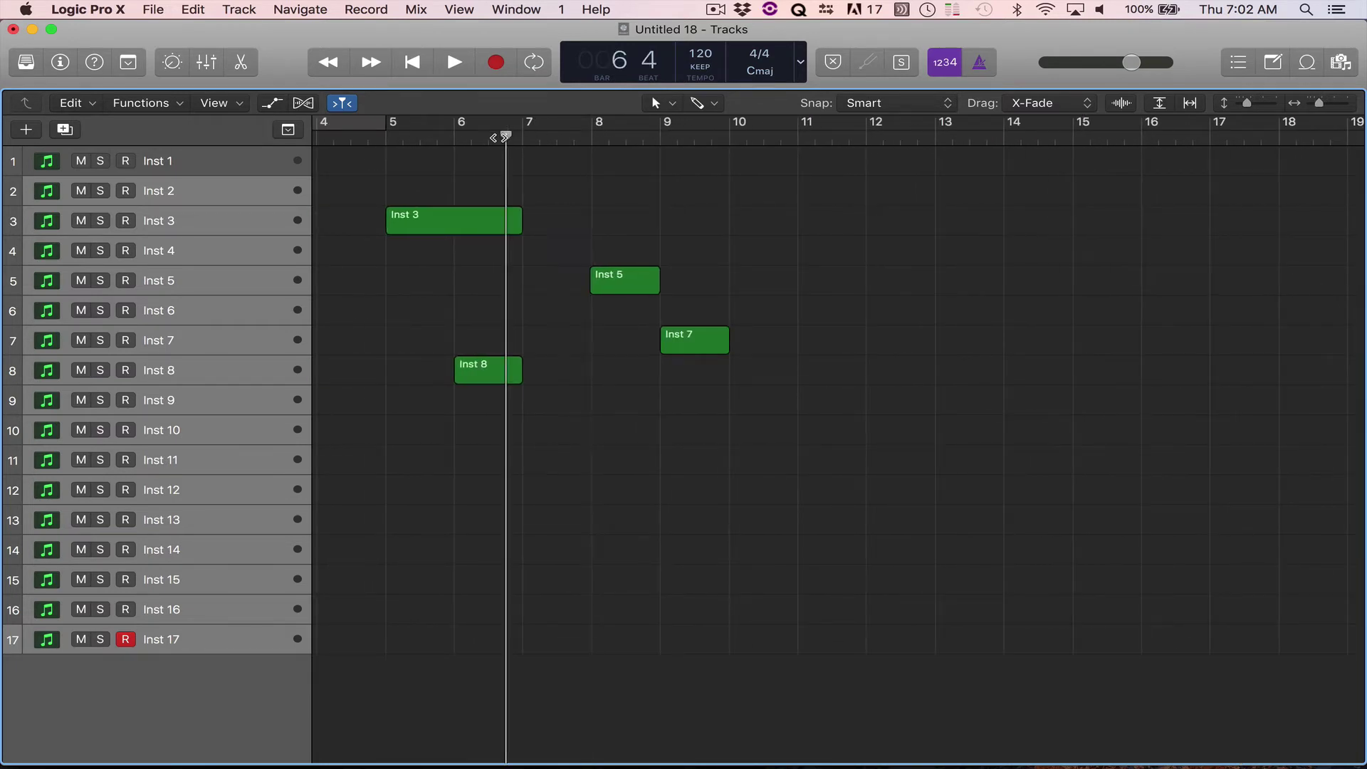
{"action": "left_click", "coordinate": [617, 284]}
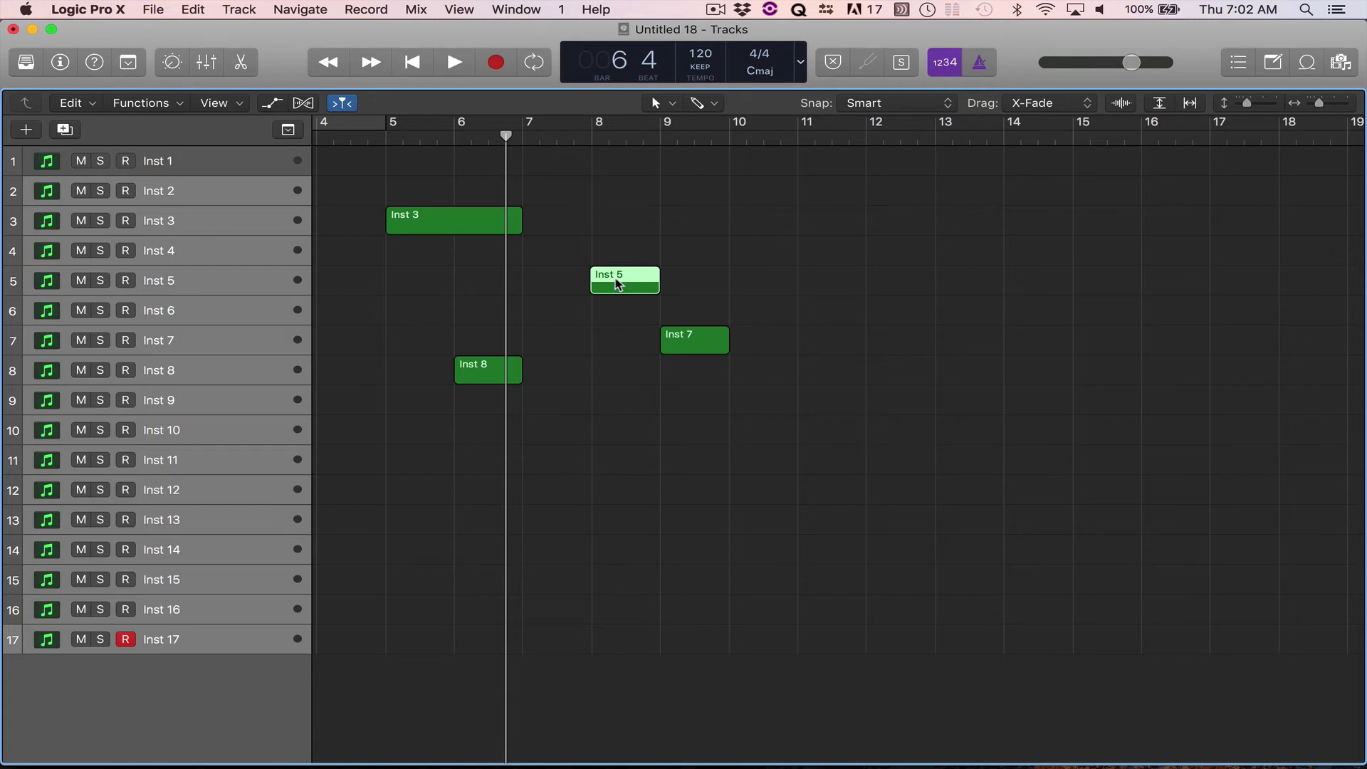
{"action": "key", "text": "shift+Home"}
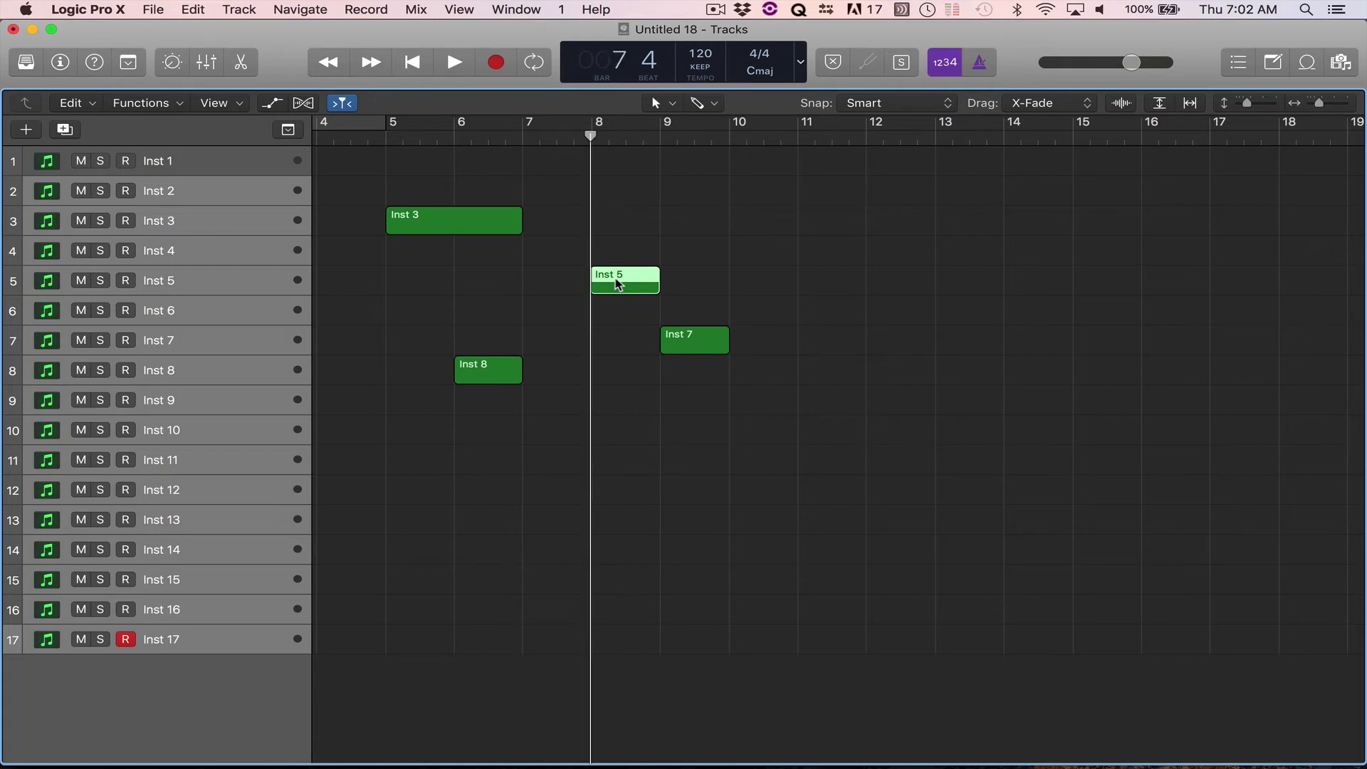
{"action": "scroll", "coordinate": [616, 285], "scroll_direction": "up", "scroll_amount": 5}
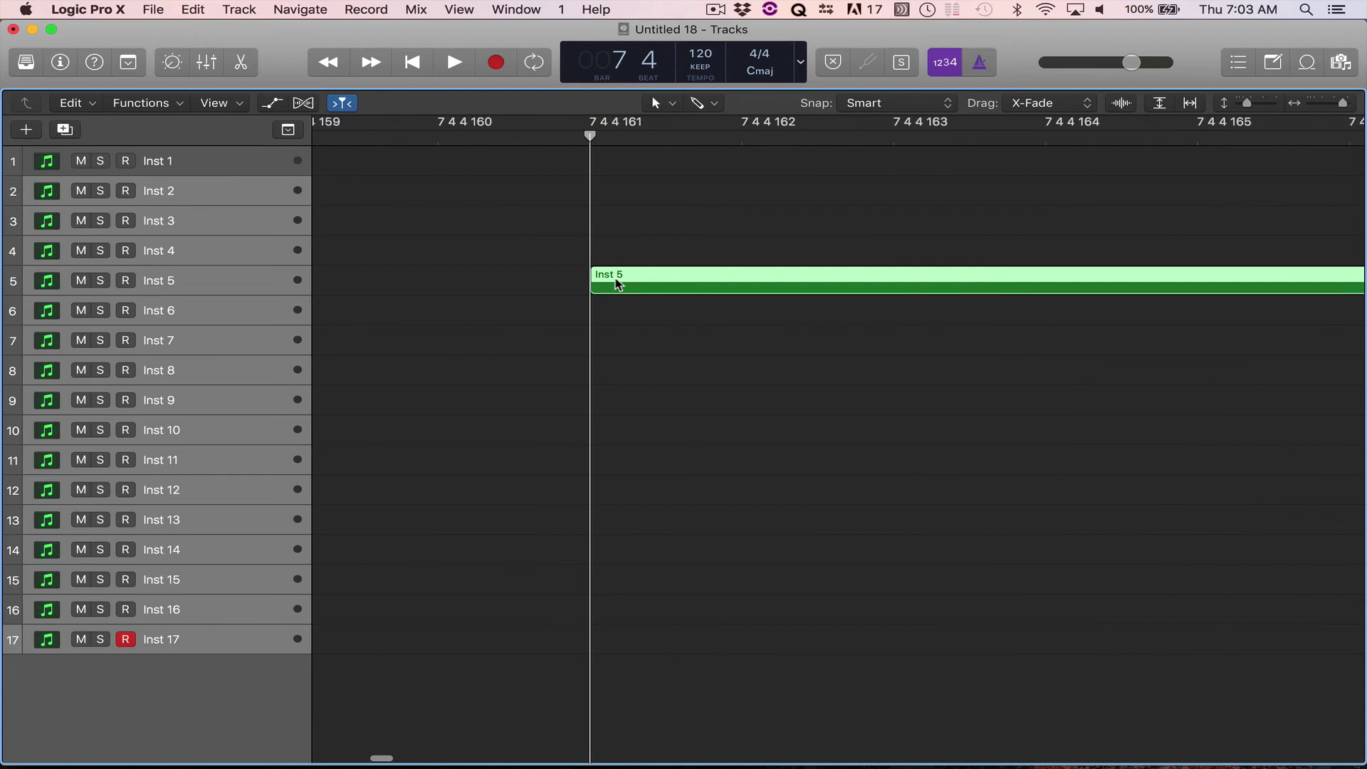
{"action": "scroll", "coordinate": [616, 284], "scroll_direction": "down", "scroll_amount": 3}
{"action": "scroll", "coordinate": [616, 284], "scroll_direction": "down", "scroll_amount": 3}
{"action": "scroll", "coordinate": [619, 280], "scroll_direction": "down", "scroll_amount": 2}
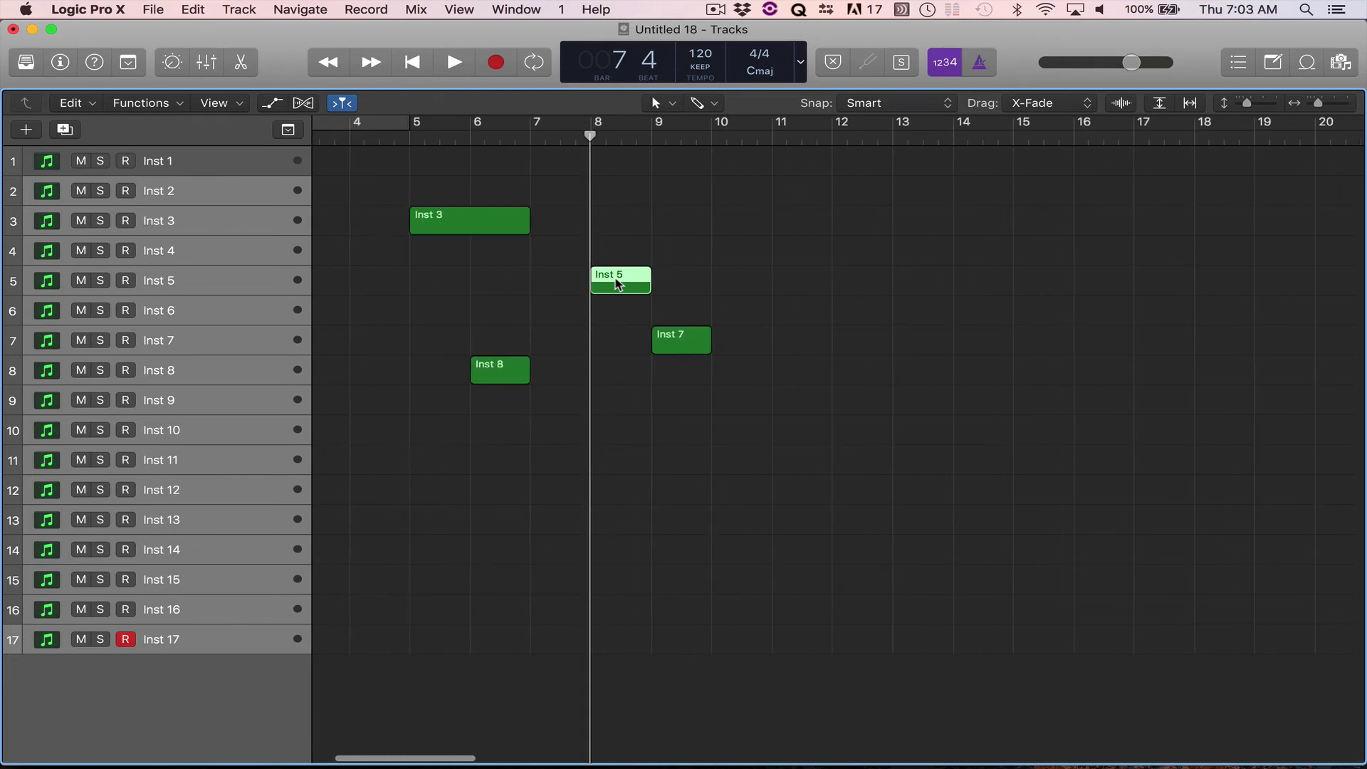
{"action": "left_click", "coordinate": [557, 280]}
{"action": "left_click", "coordinate": [475, 221]}
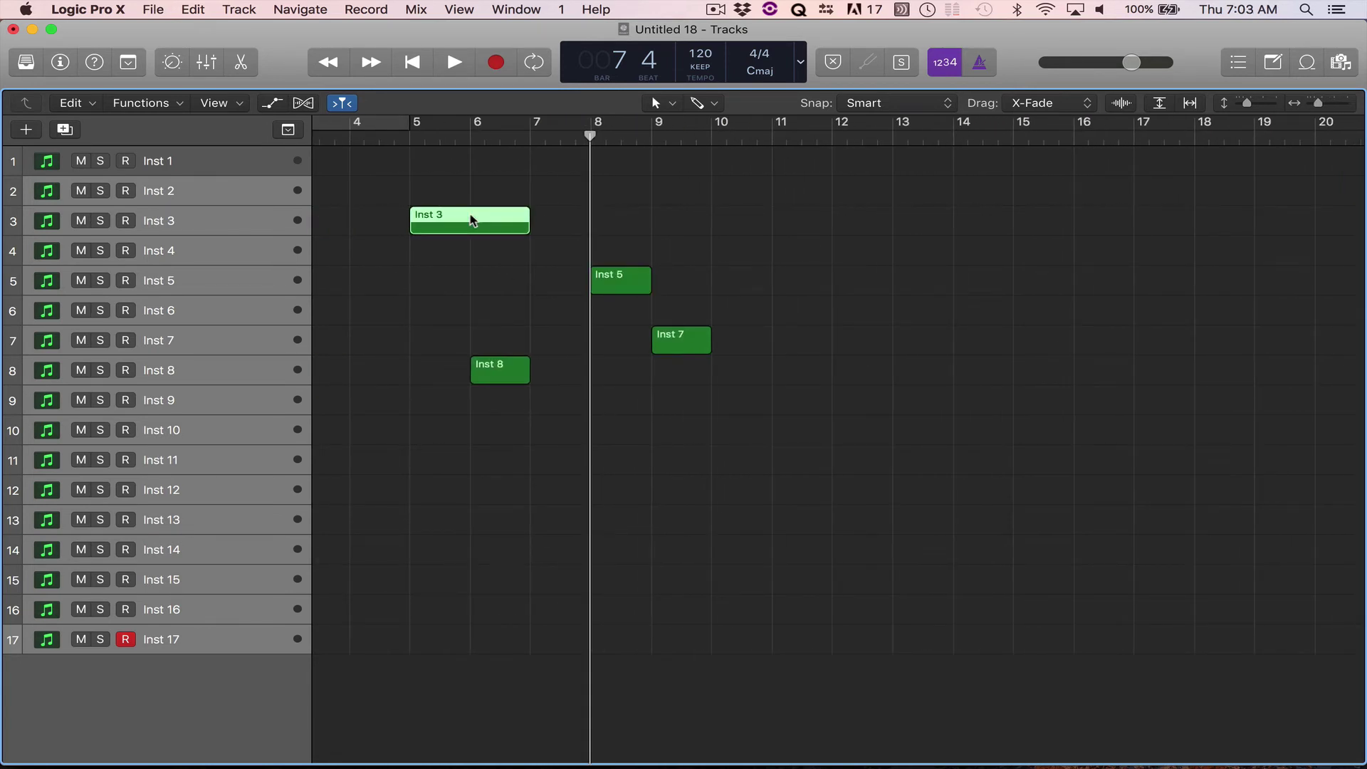
Jump the playhead to the Inst 3 region's start and copy that region to bar 17
{"action": "key", "text": "shift+Home"}
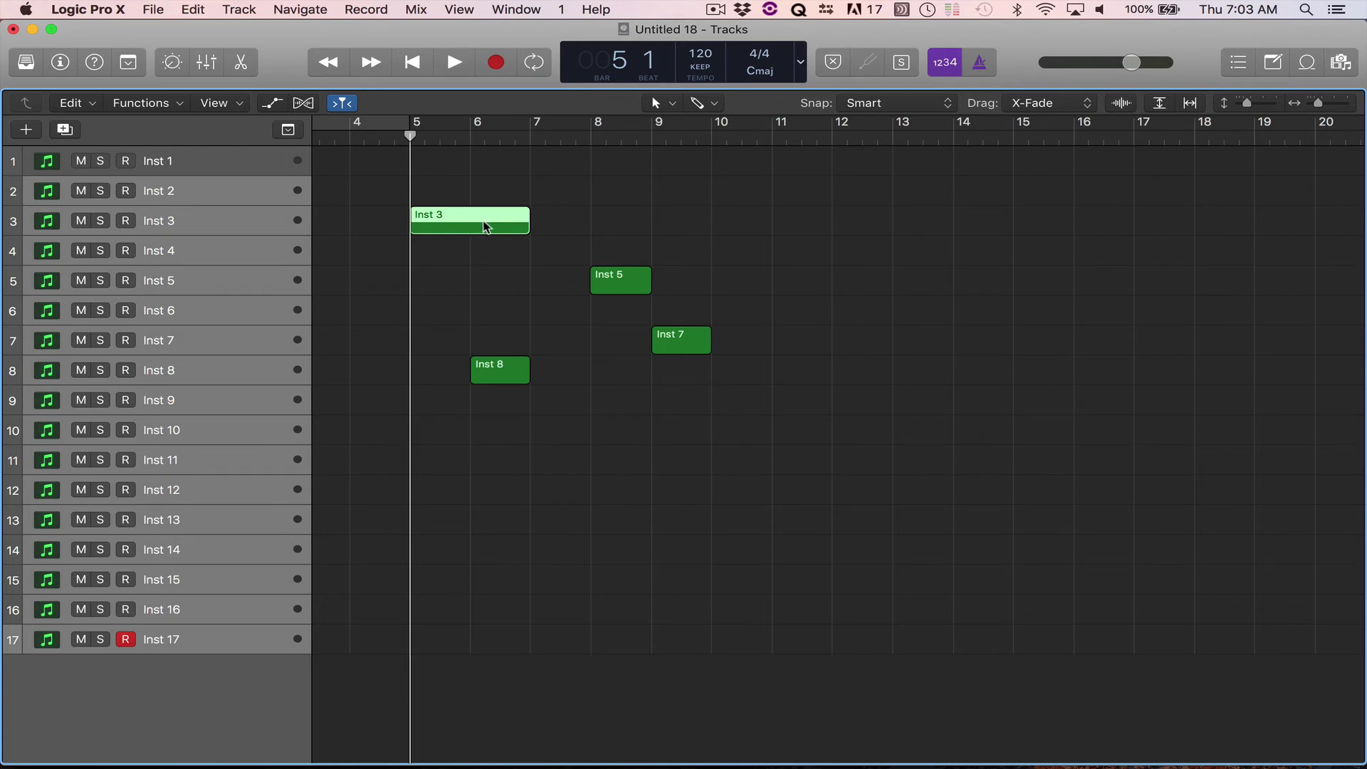
{"action": "left_click_drag", "start_coordinate": [483, 227], "coordinate": [1191, 228], "text": "alt"}
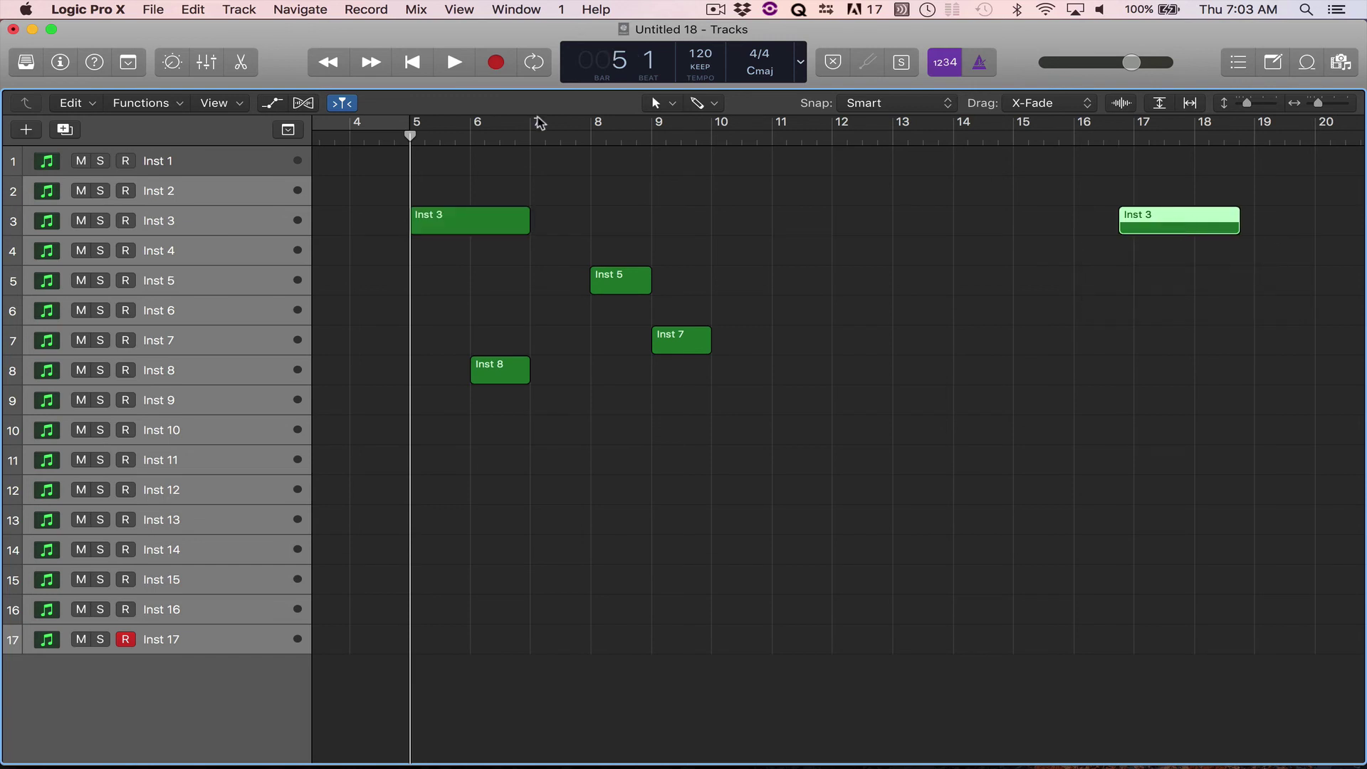
{"action": "key", "text": "comma"}
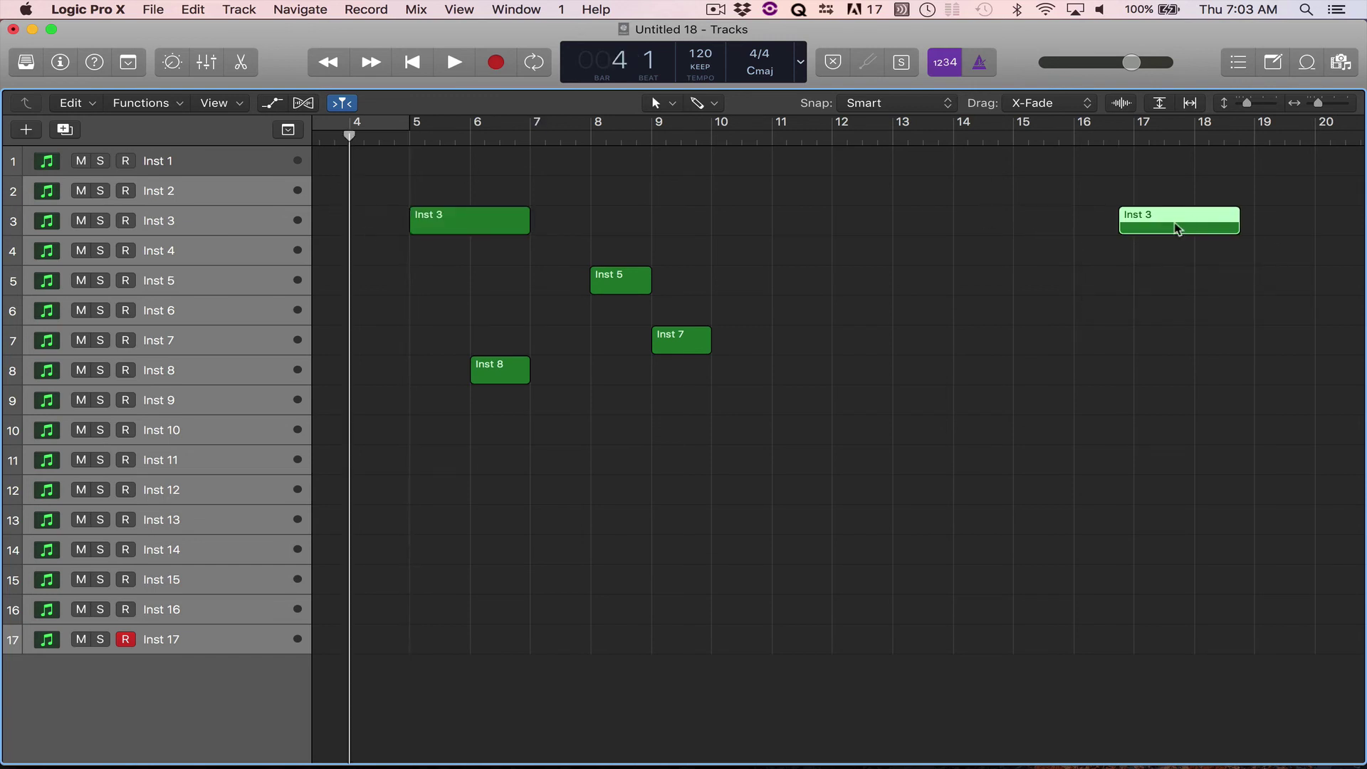
Select the Inst 3 copy near bar 17 and snap the playhead to its start
{"action": "left_click", "coordinate": [1134, 274]}
{"action": "left_click", "coordinate": [1154, 233]}
{"action": "key", "text": "shift+Home"}
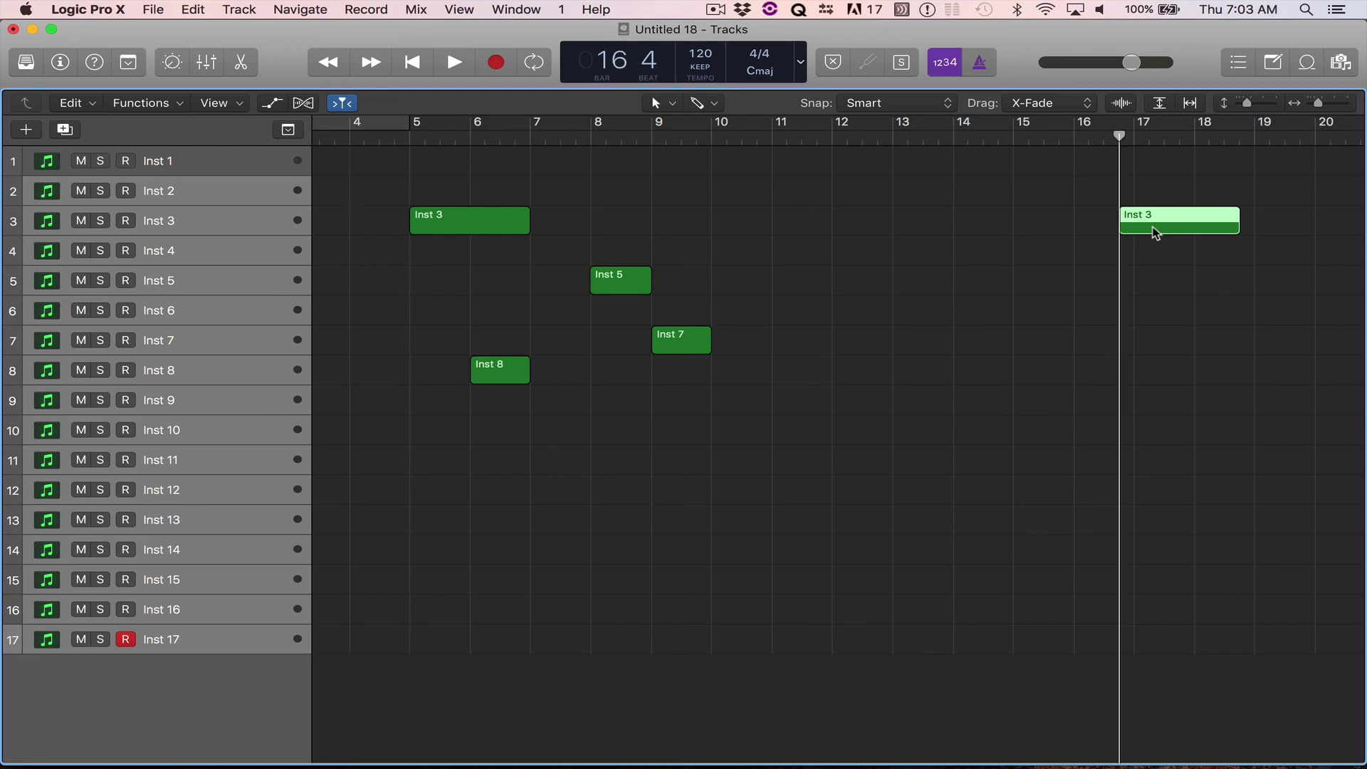